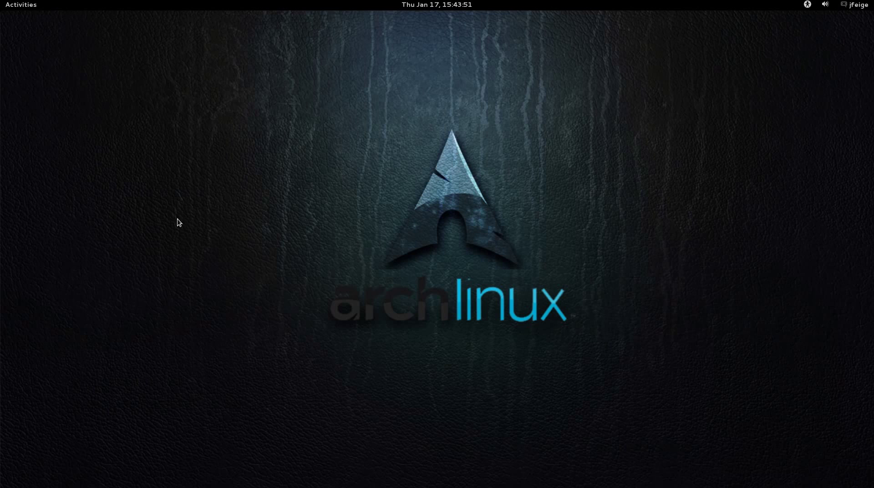
Switch to the remote desktop of the IGEL server and launch UMS Admin, allowing it to make changes.
mouse_move(1, 266)
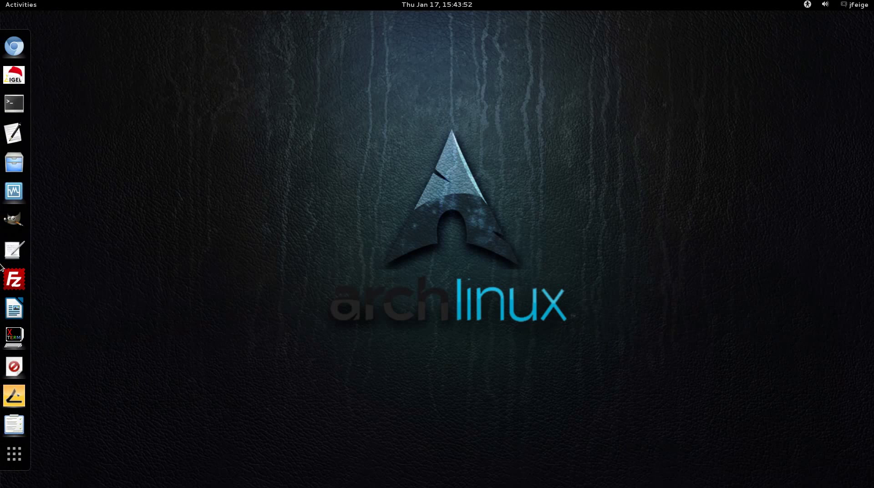
left_click(14, 366)
left_click_drag(480, 49, 465, 55)
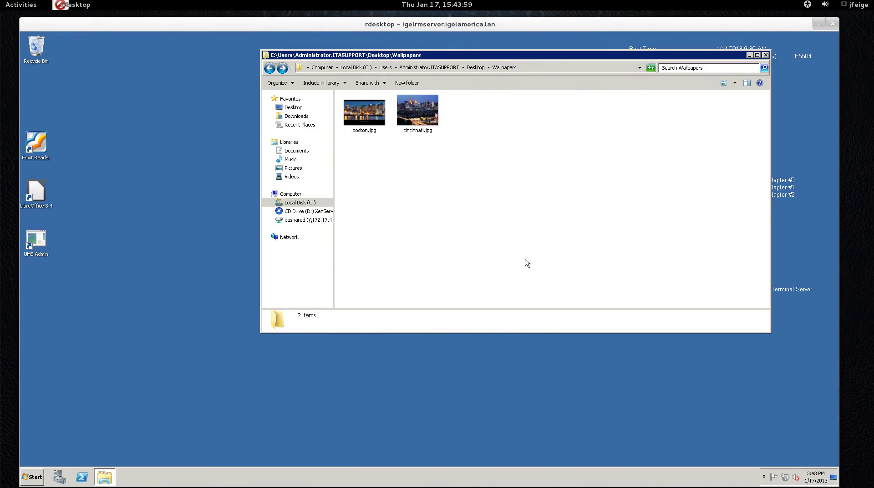
double_click(36, 240)
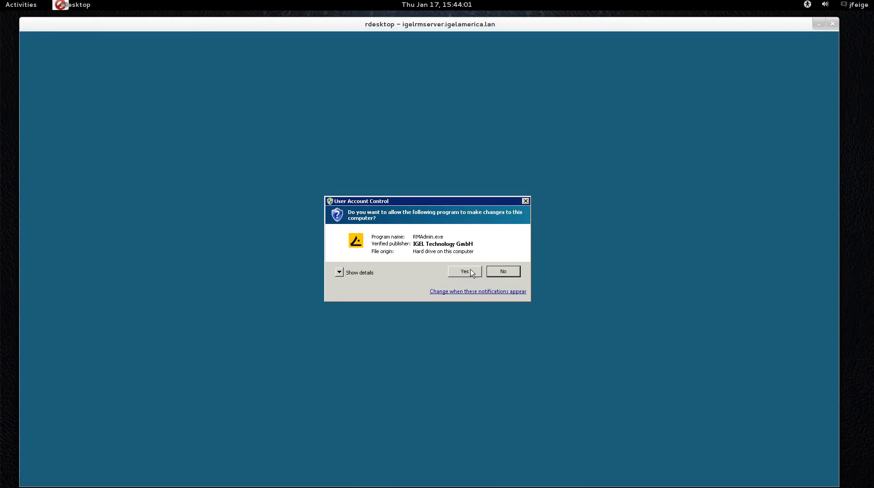
left_click(468, 270)
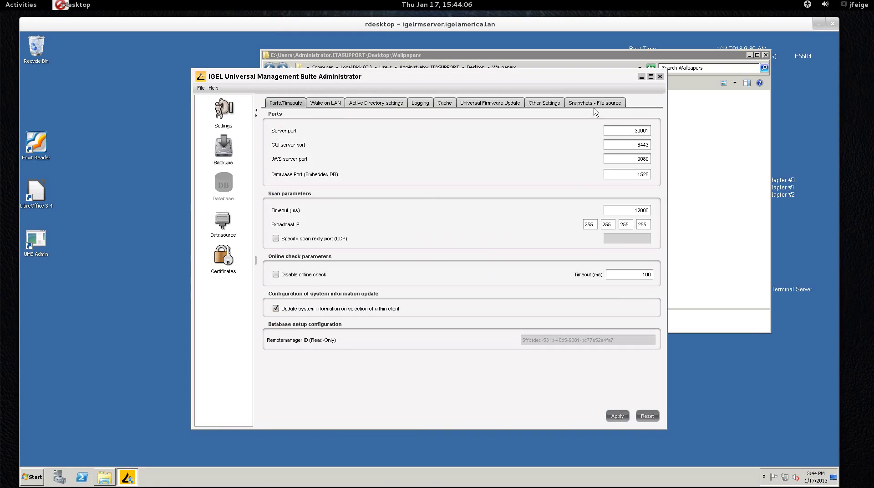
Start a new web resource under the Snapshots file source settings with the published name "wallpaper".
left_click(597, 104)
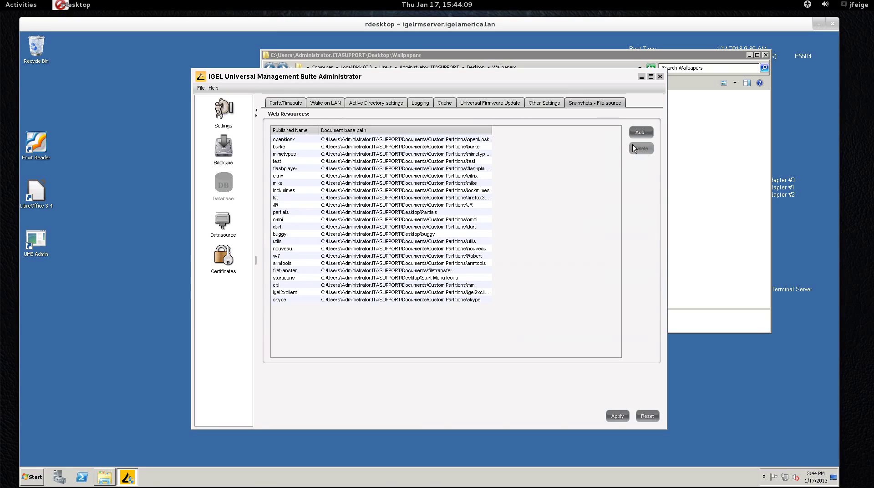
left_click(642, 133)
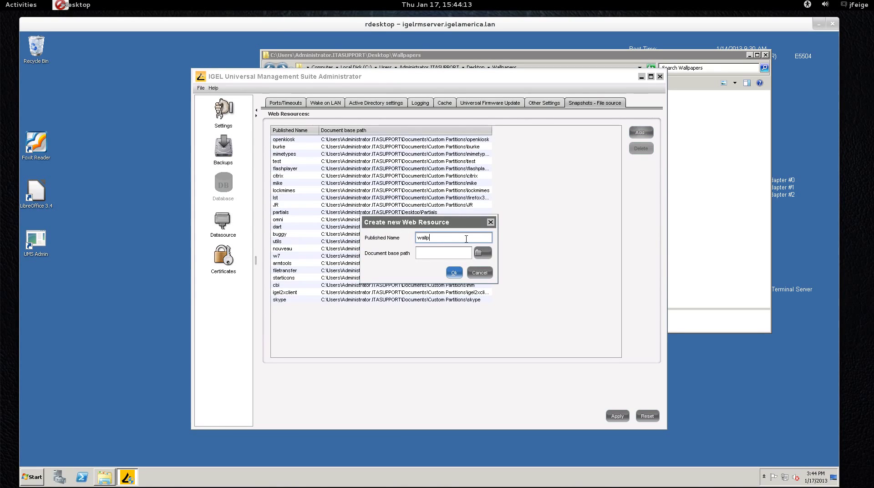
type("wallpaper")
Set the web resource's document base path to C:\Users\Administrator.ITASUPPORT\Desktop\Wallpapers and create the resource.
left_click(483, 253)
left_click(420, 202)
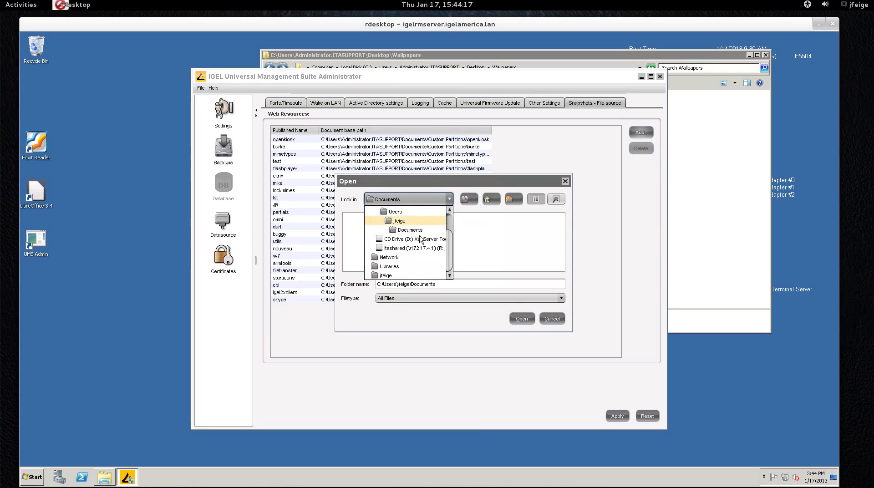
left_click(404, 239)
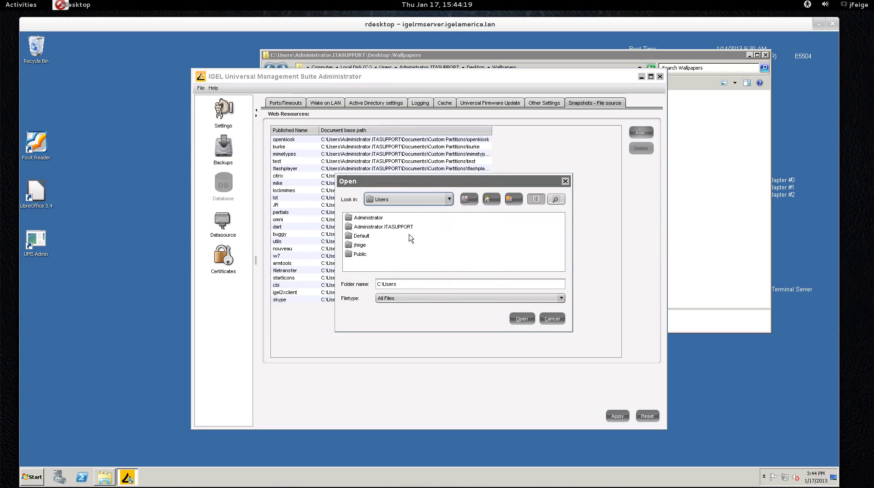
left_click(390, 228)
double_click(389, 228)
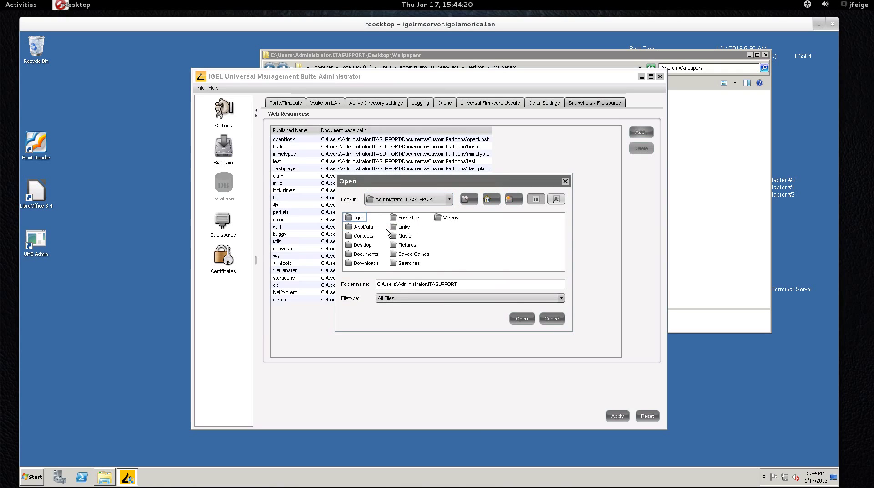
double_click(362, 251)
left_click(464, 237)
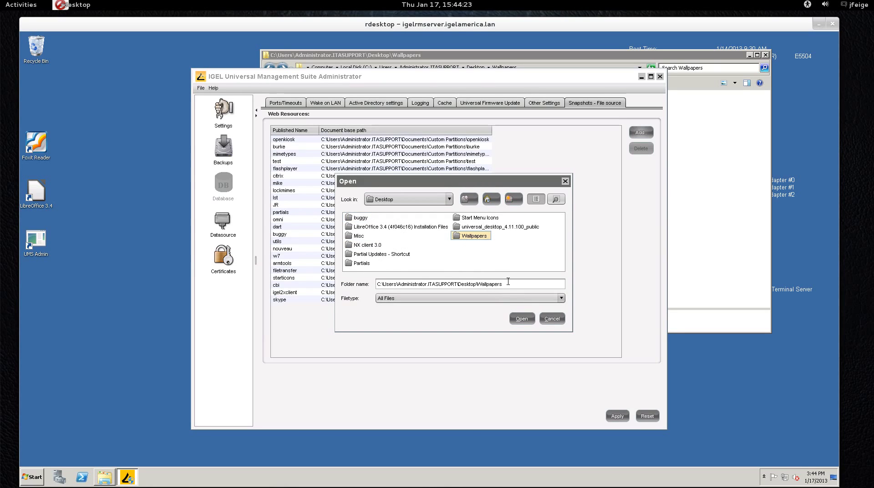
left_click(485, 236)
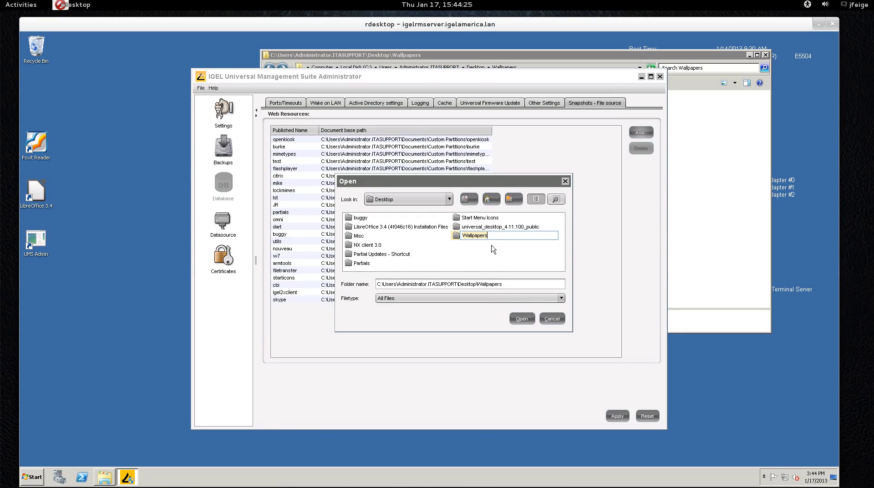
left_click(487, 252)
left_click(473, 236)
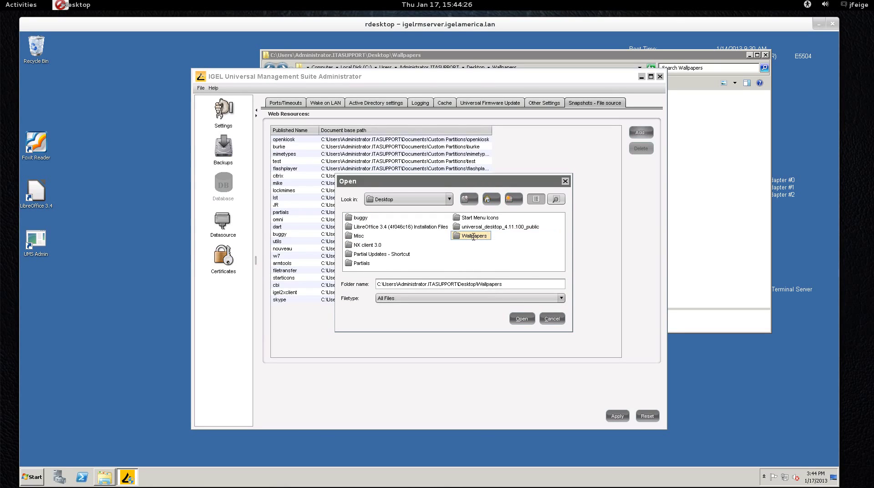
double_click(457, 238)
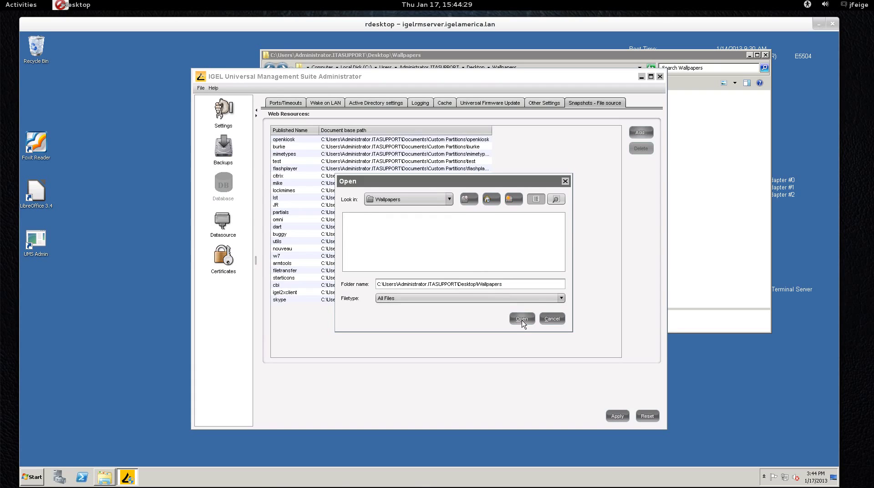
left_click(522, 319)
left_click(455, 273)
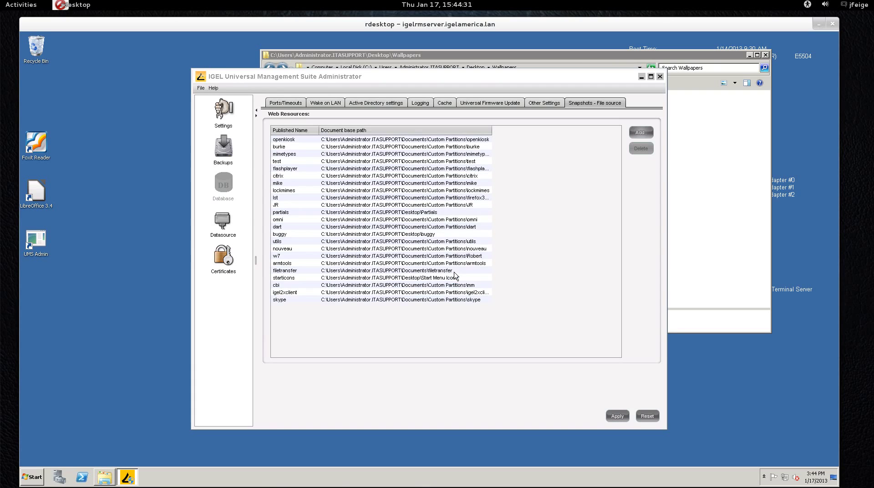
Check the new wallpaper resource and its Wallpapers folder contents, and apply the settings in the UMS Administrator.
left_click(299, 169)
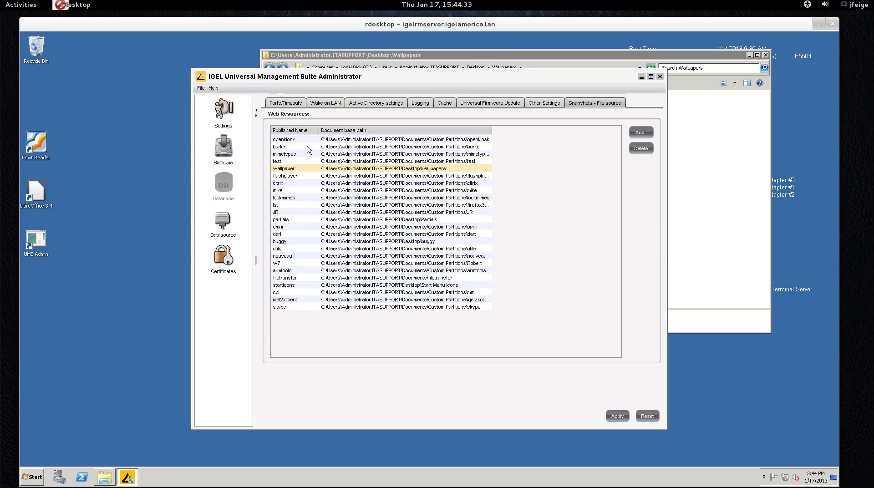
left_click(499, 56)
left_click(457, 226)
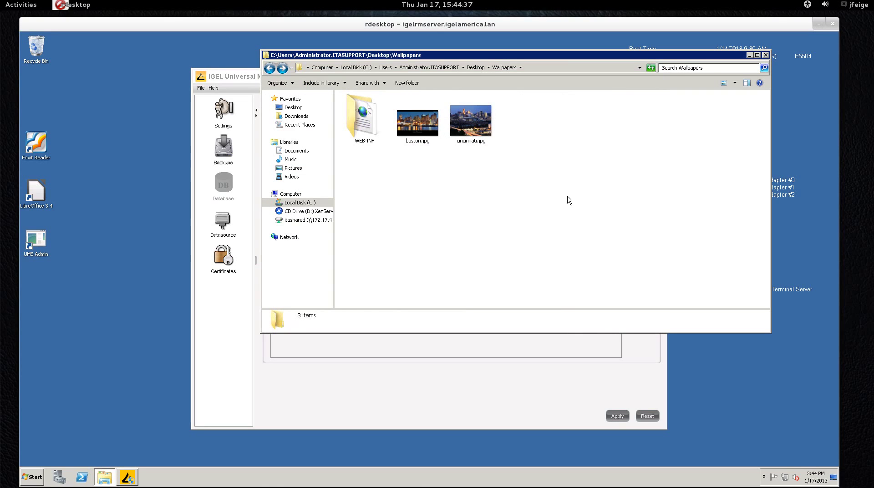
left_click(557, 401)
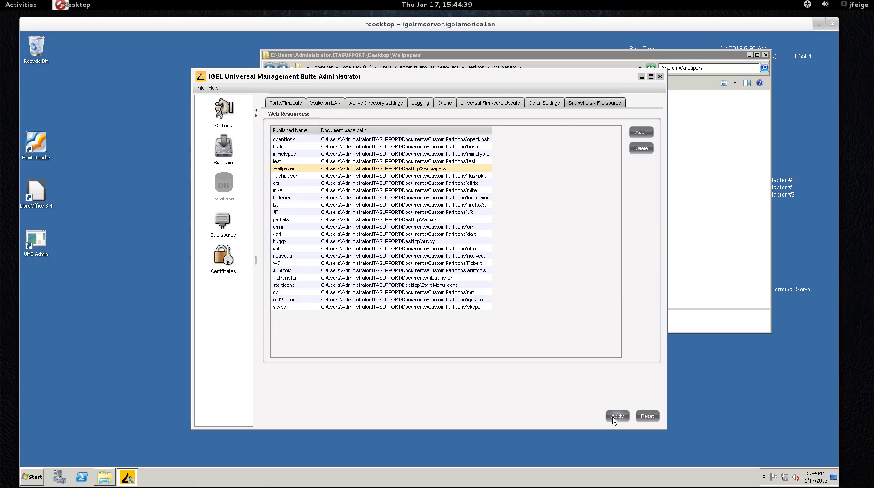
left_click(617, 416)
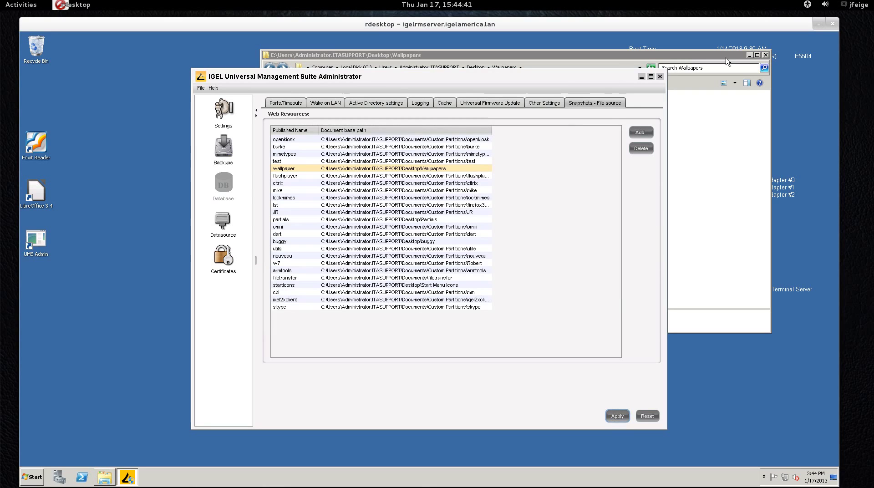
Switch to the IGEL Universal Management Suite console and open the Cincinnati Wallpaper profile in the IGEL LX Wallpaper folder.
left_click(819, 23)
mouse_move(6, 333)
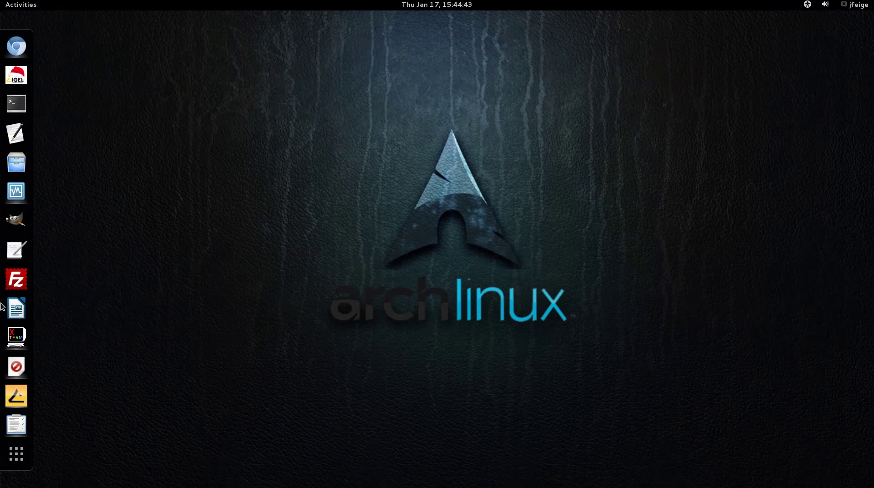
left_click(22, 402)
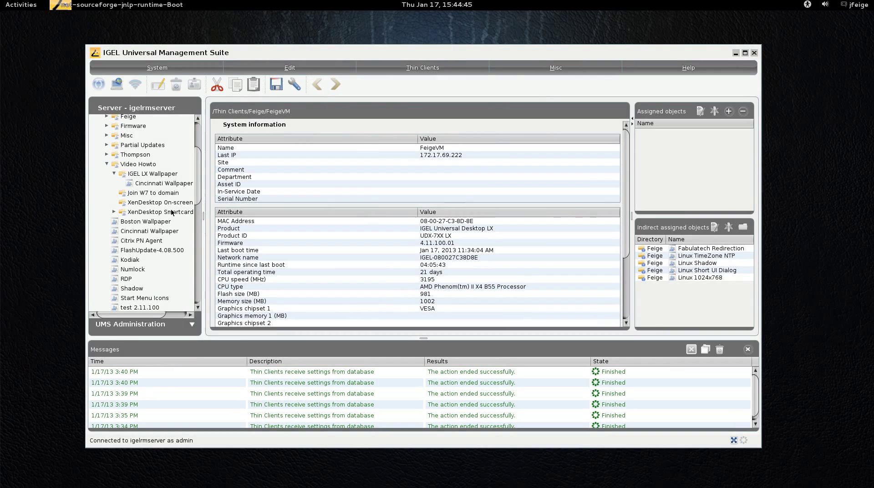
double_click(172, 184)
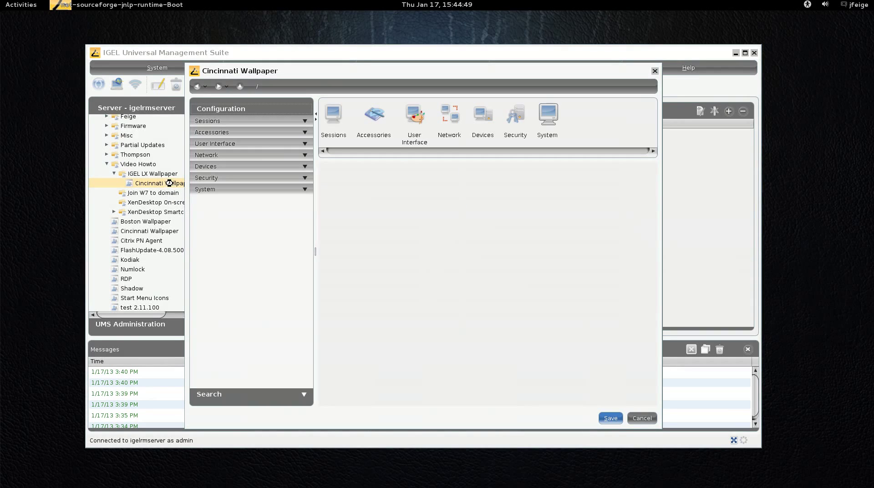
Examine the custom wallpaper download option and wallpaper file name in the profile's 1st monitor desktop background settings.
left_click(232, 144)
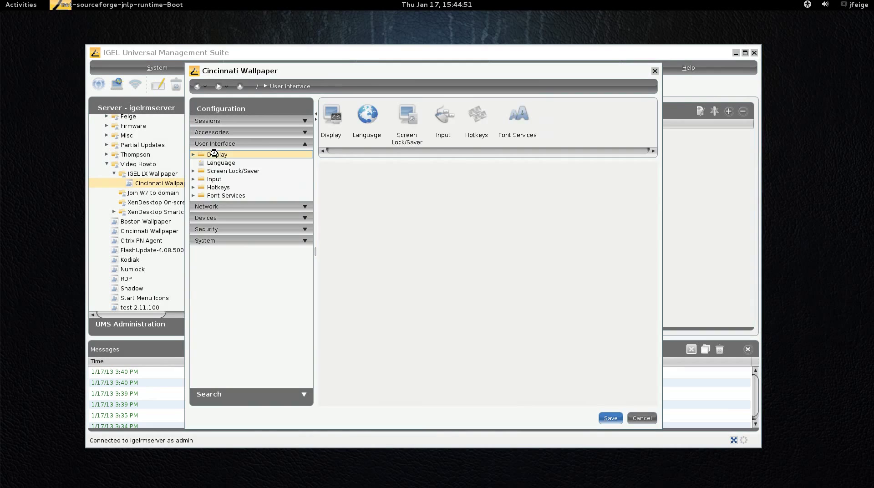
left_click(219, 155)
left_click(226, 195)
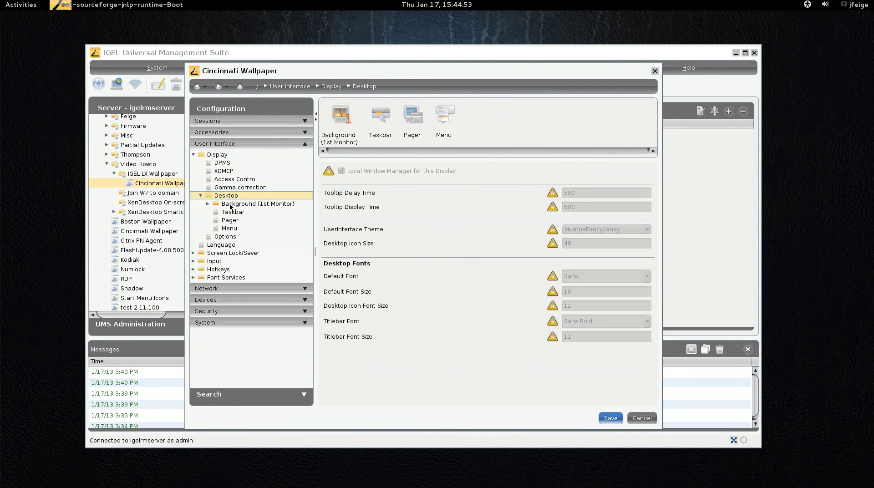
left_click(231, 206)
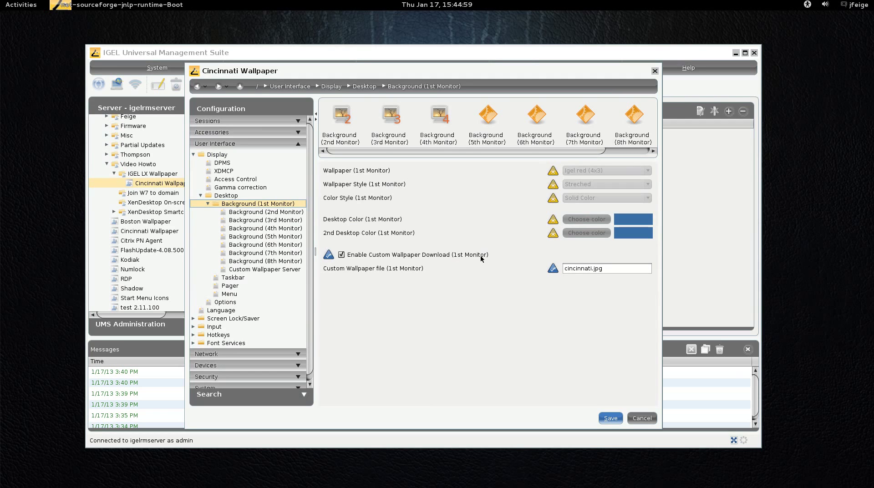
triple_click(574, 269)
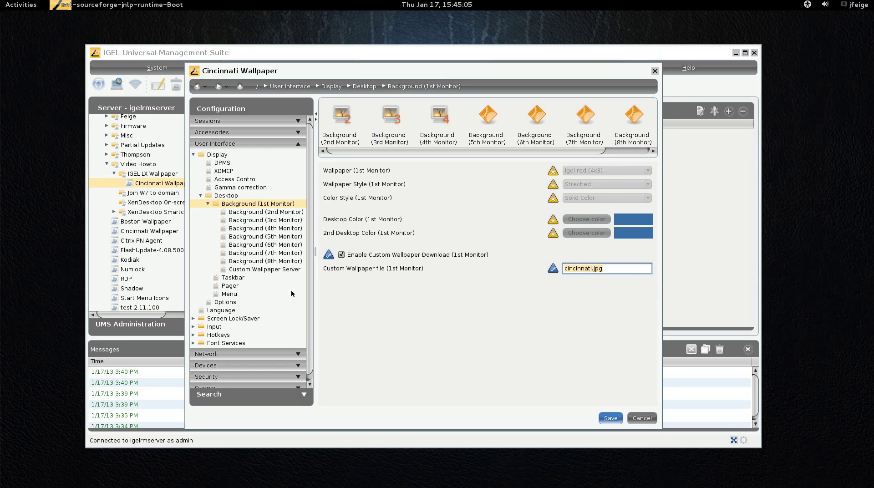
Review the Custom Wallpaper Server's protocol, server name, path, port and user name, and save the profile.
left_click(284, 269)
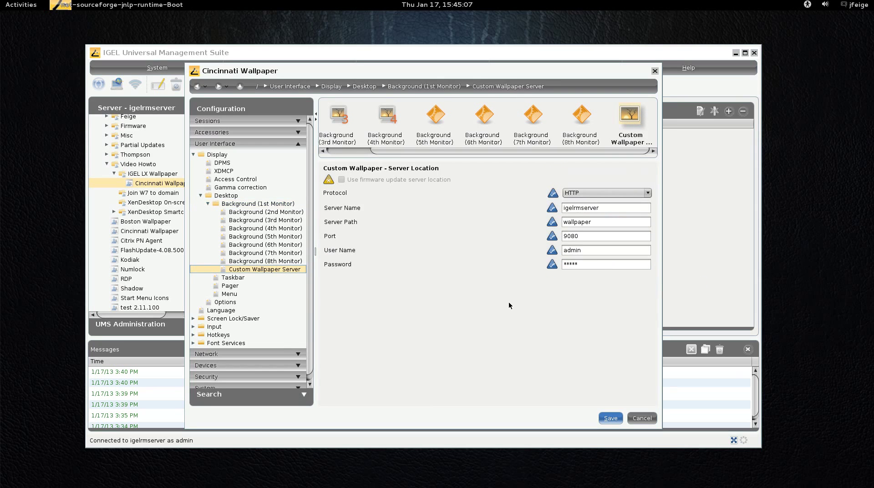
left_click(599, 193)
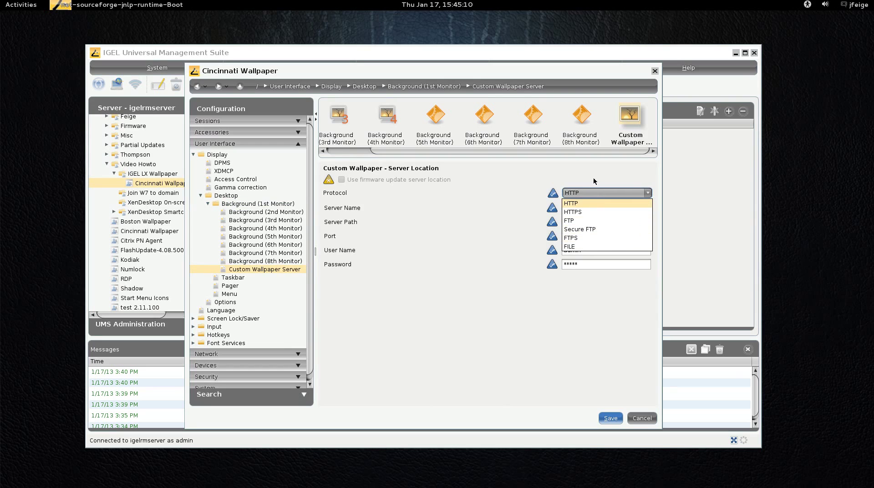
left_click(565, 194)
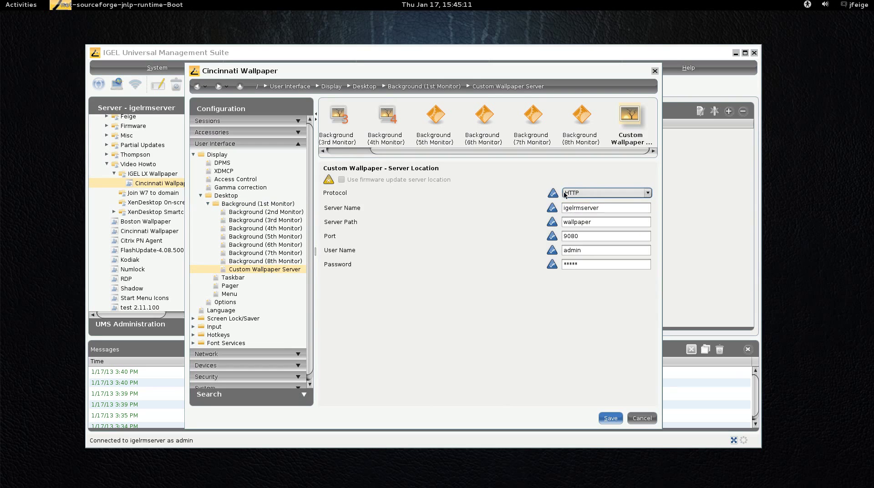
double_click(615, 210)
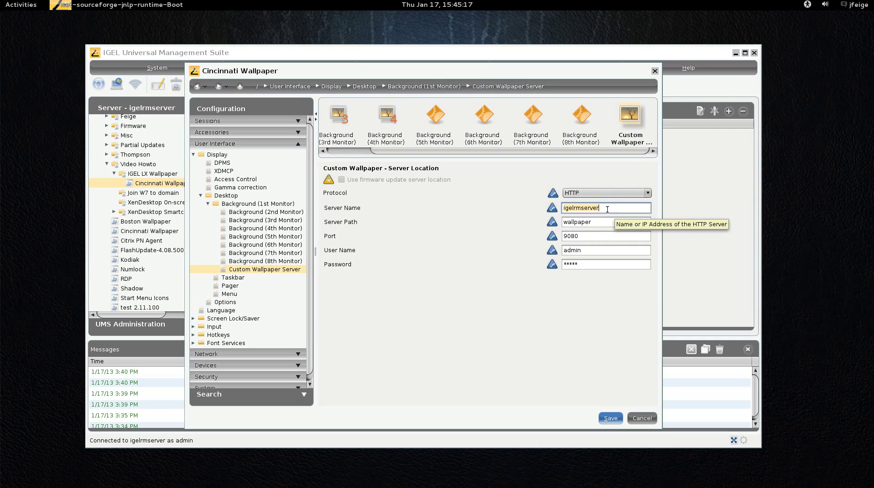
double_click(607, 222)
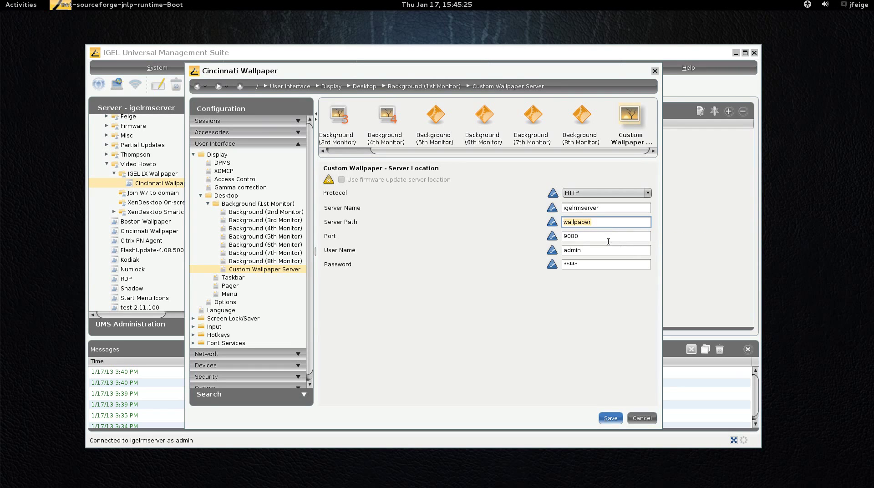
double_click(605, 238)
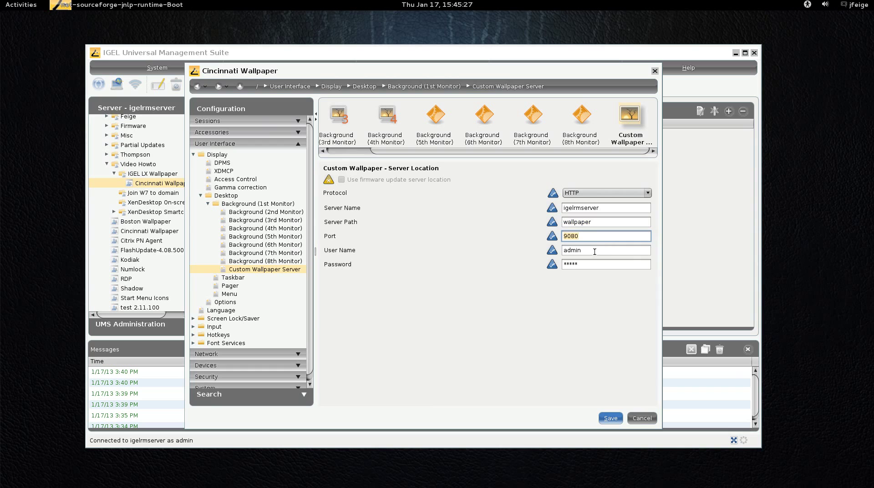
double_click(595, 250)
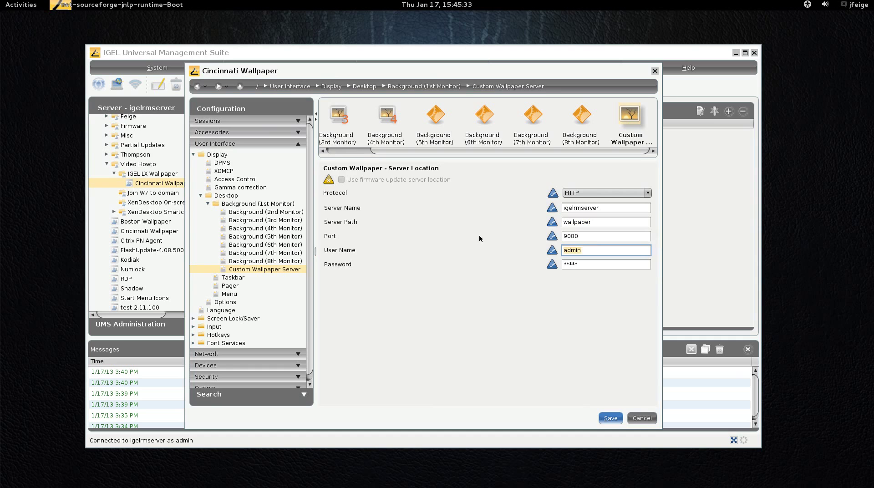
left_click(610, 418)
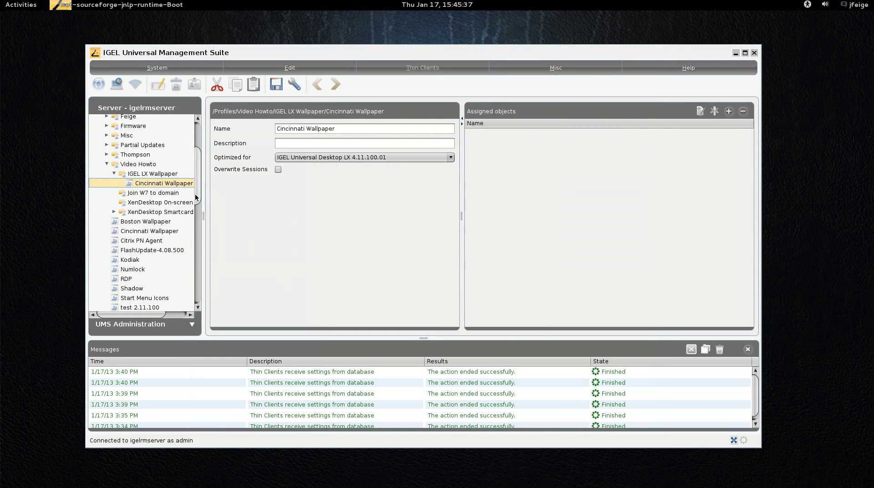
Start a shadow session to the FeigeVM thin client and reposition the viewer window.
left_click_drag(198, 199, 205, 296)
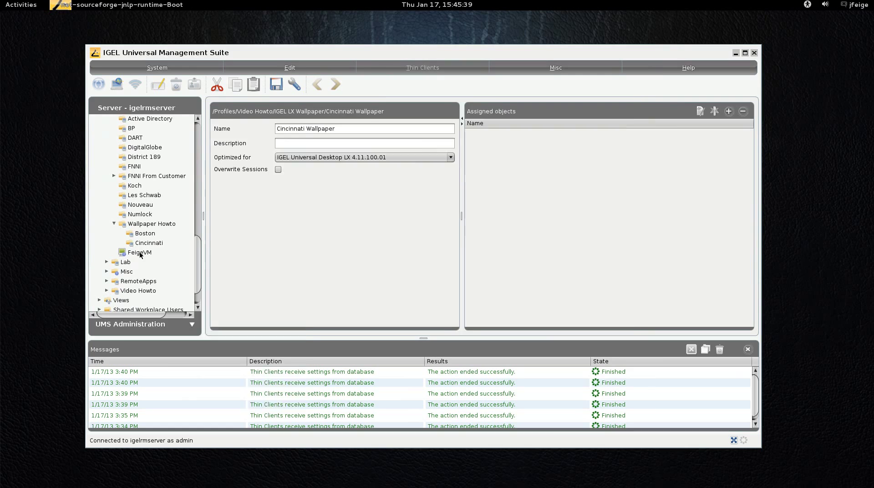
right_click(141, 252)
left_click(214, 363)
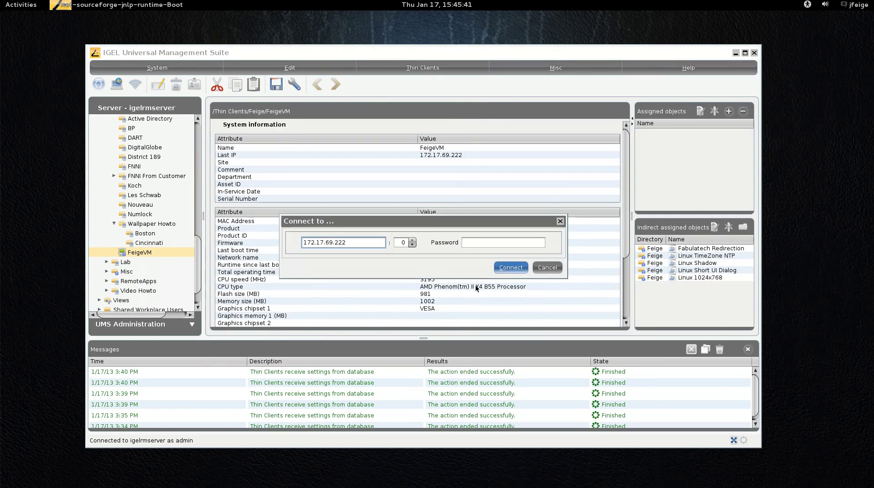
left_click(500, 267)
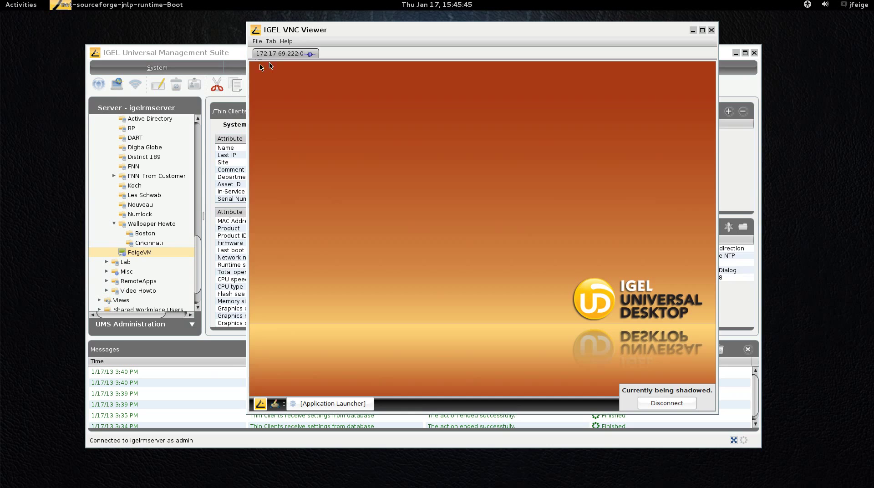
left_click_drag(321, 31, 361, 27)
Assign the Cincinnati Wallpaper profile from Video Howto's IGEL LX Wallpaper folder to the FeigeVM thin client in the UMS console.
left_click(246, 49)
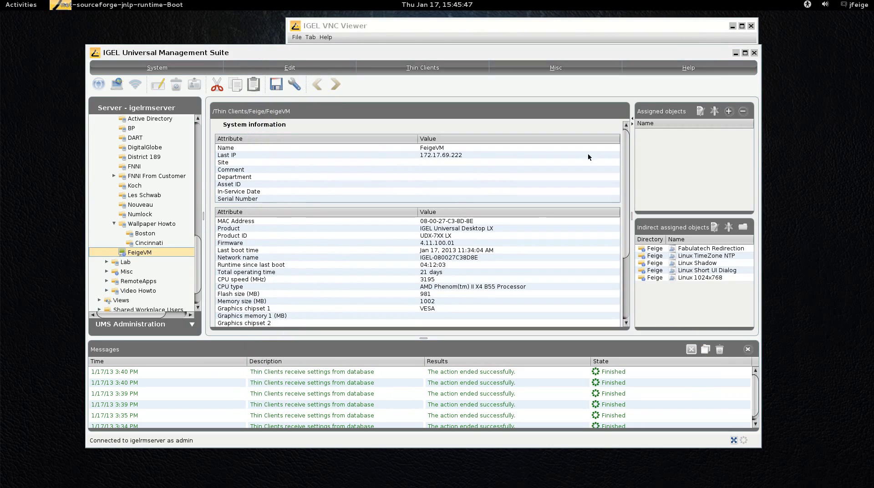
left_click(728, 111)
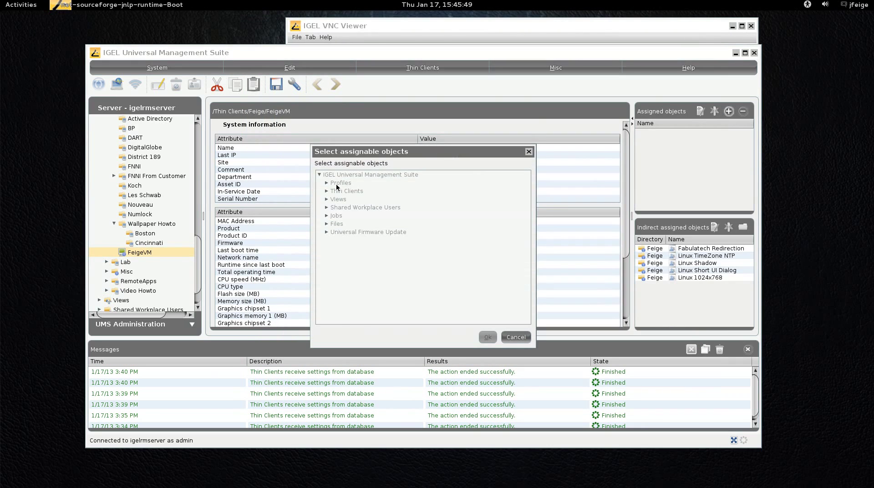
left_click(326, 182)
left_click(334, 273)
double_click(348, 281)
left_click(362, 290)
left_click(488, 337)
Send the UMS settings to FeigeVM and view its desktop wallpaper in the shadow session.
right_click(162, 253)
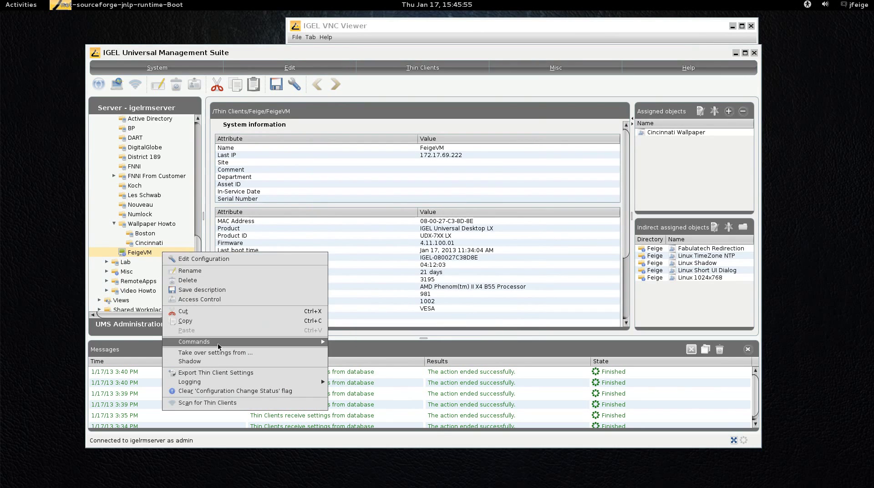
mouse_move(283, 343)
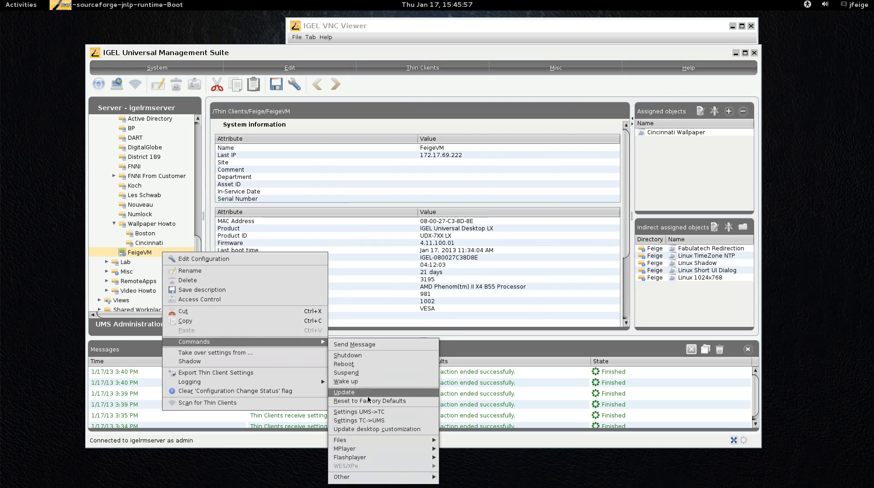
left_click(369, 412)
left_click(428, 295)
left_click(444, 34)
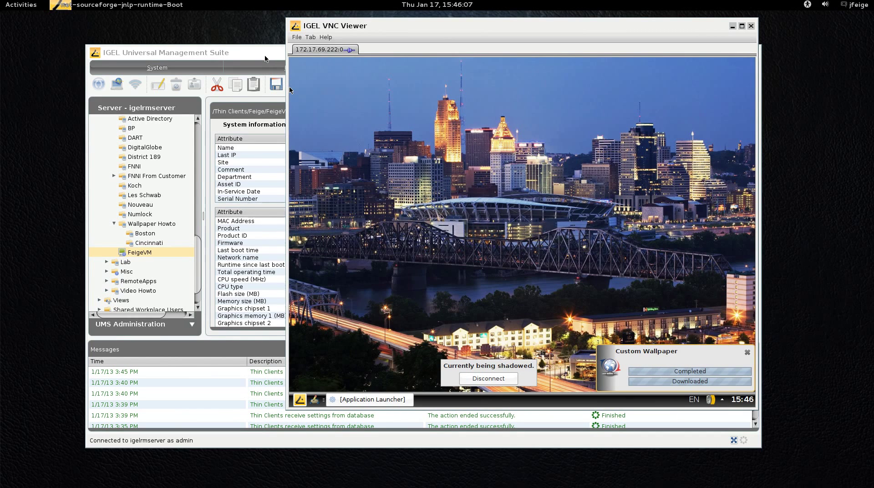
Remove the Cincinnati Wallpaper profile from FeigeVM's assigned objects in the UMS console.
left_click(265, 58)
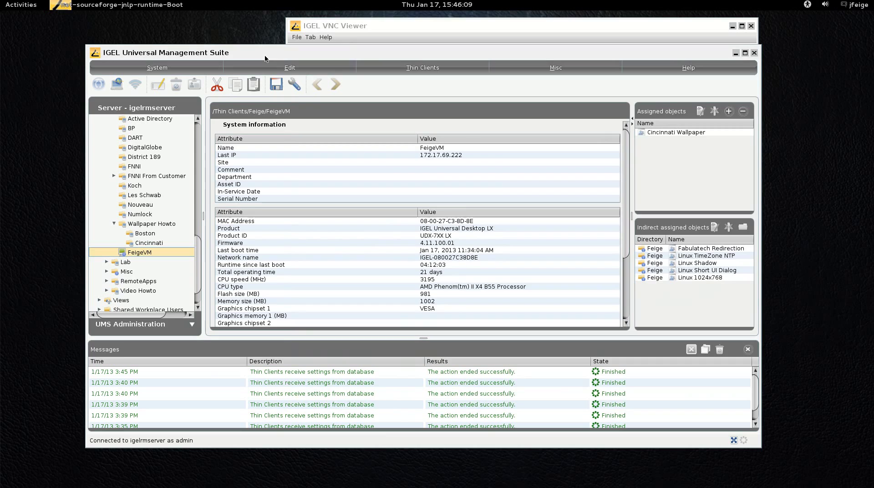
left_click(665, 132)
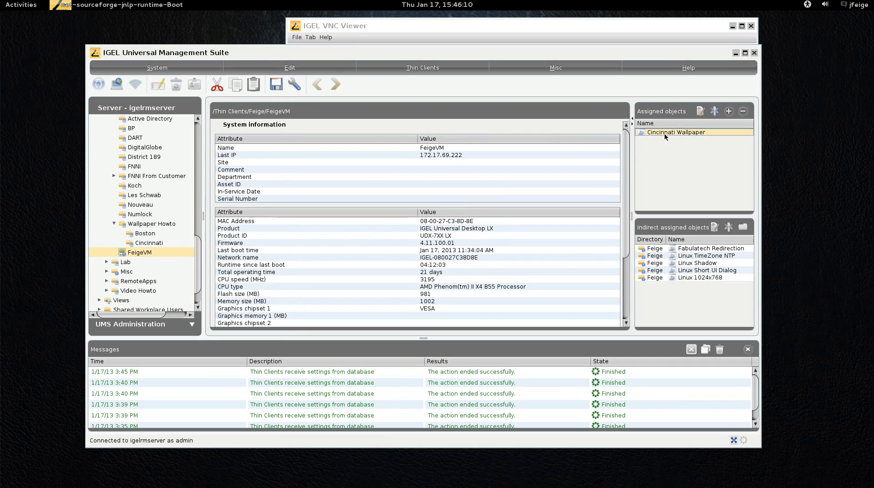
left_click(743, 112)
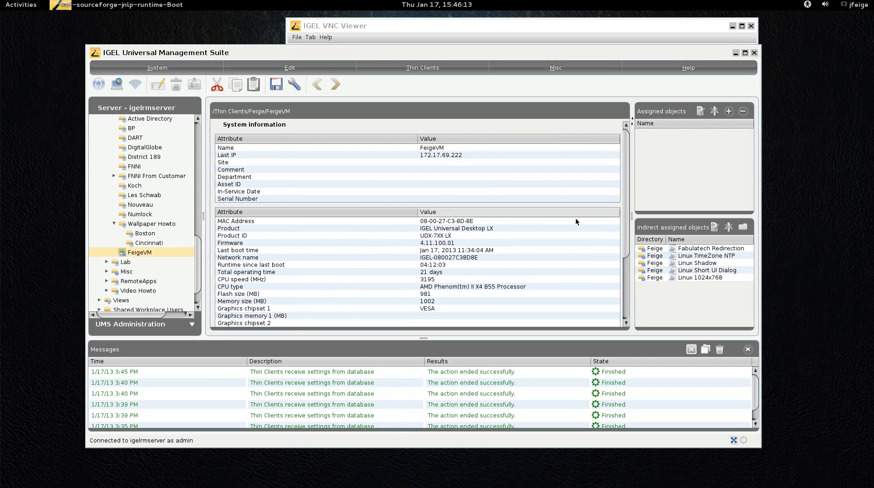
Push the settings from UMS to FeigeVM again to apply the profile removal.
right_click(176, 254)
mouse_move(296, 344)
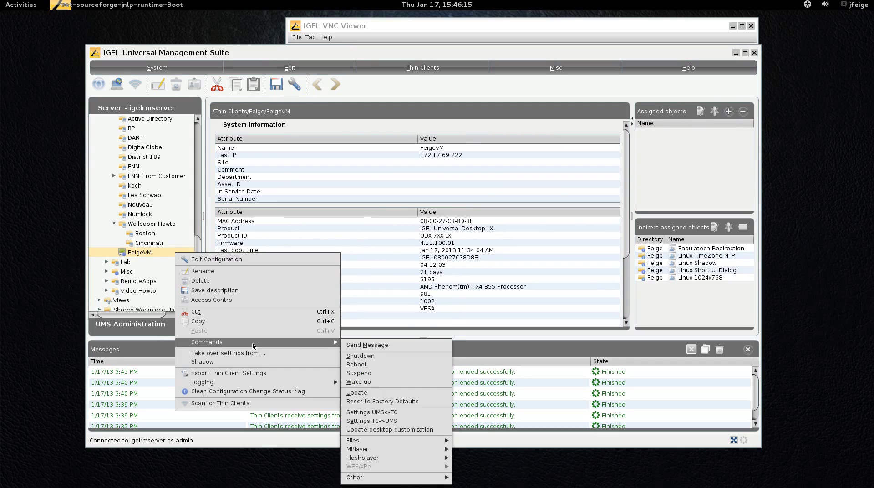
left_click(391, 412)
left_click(431, 295)
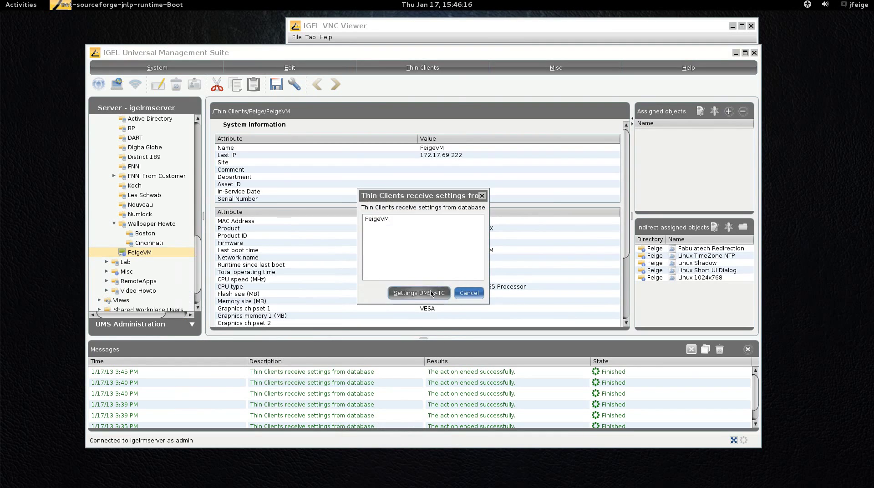
Check FeigeVM's desktop in the IGEL VNC Viewer and dismiss the Custom Desktop notification.
left_click(461, 40)
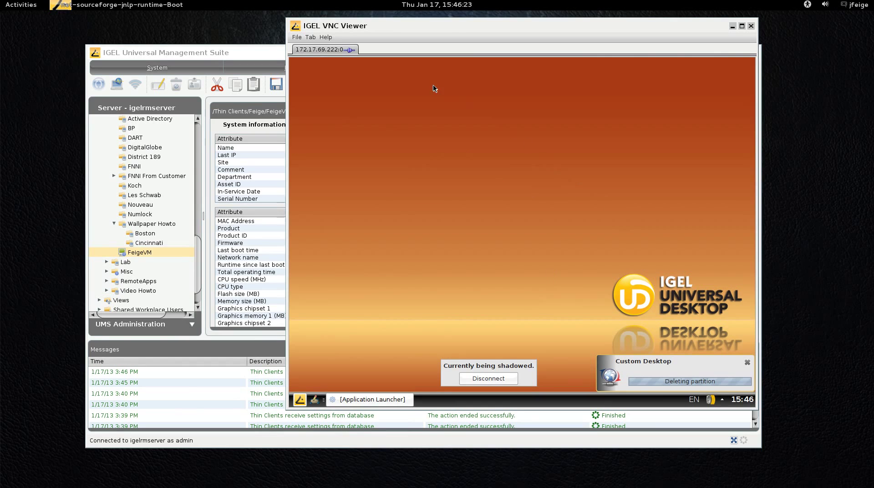
left_click_drag(433, 28, 417, 30)
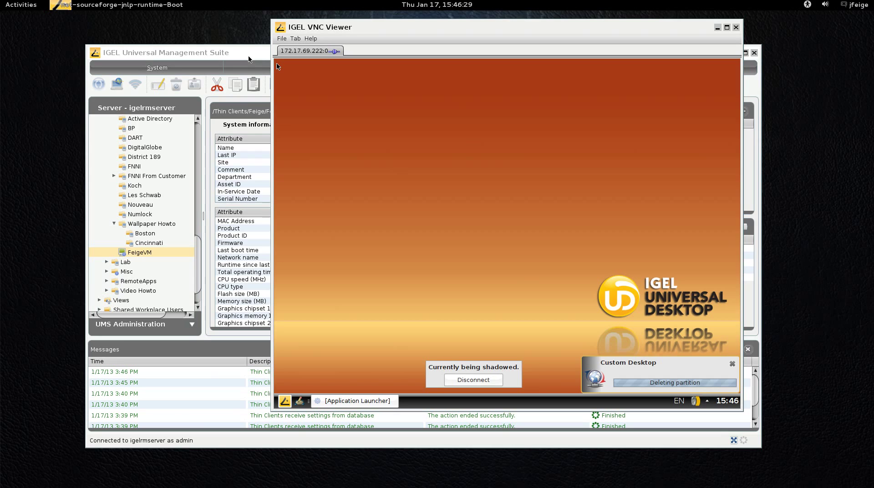
left_click(732, 363)
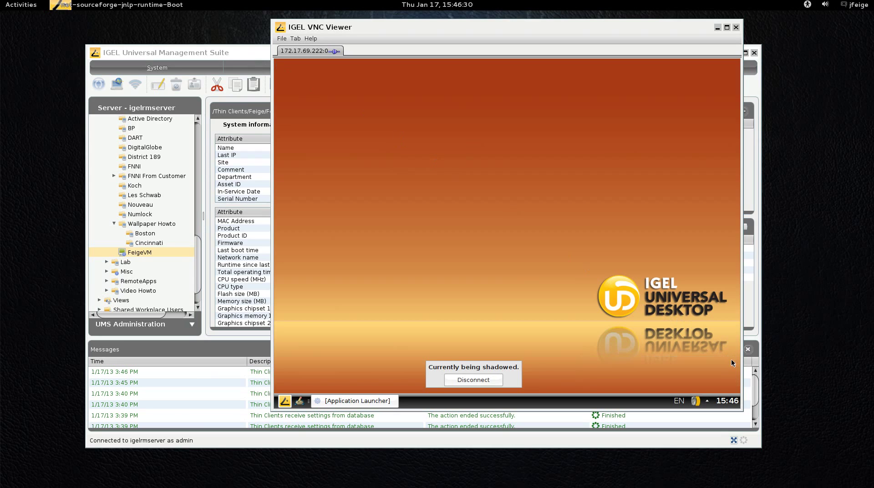
left_click(247, 55)
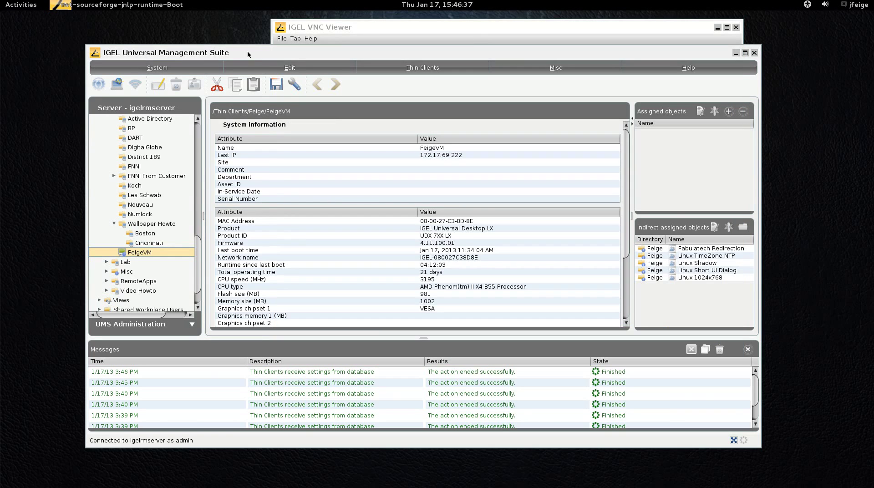
key("F12")
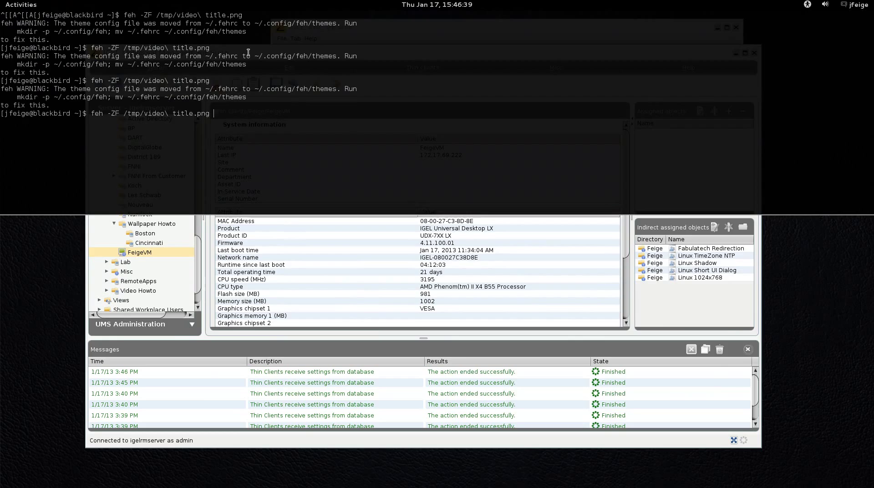